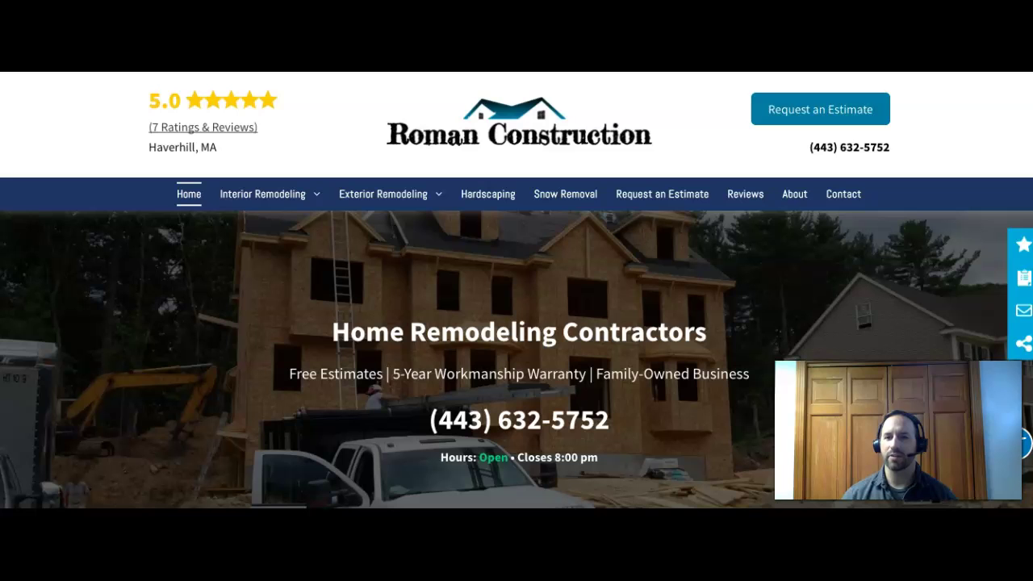
# - Review the Roman Construction homepage from the hero banner through the services, customer reviews and video to the footer contact section
pyautogui.scroll(-2, 517, 359)
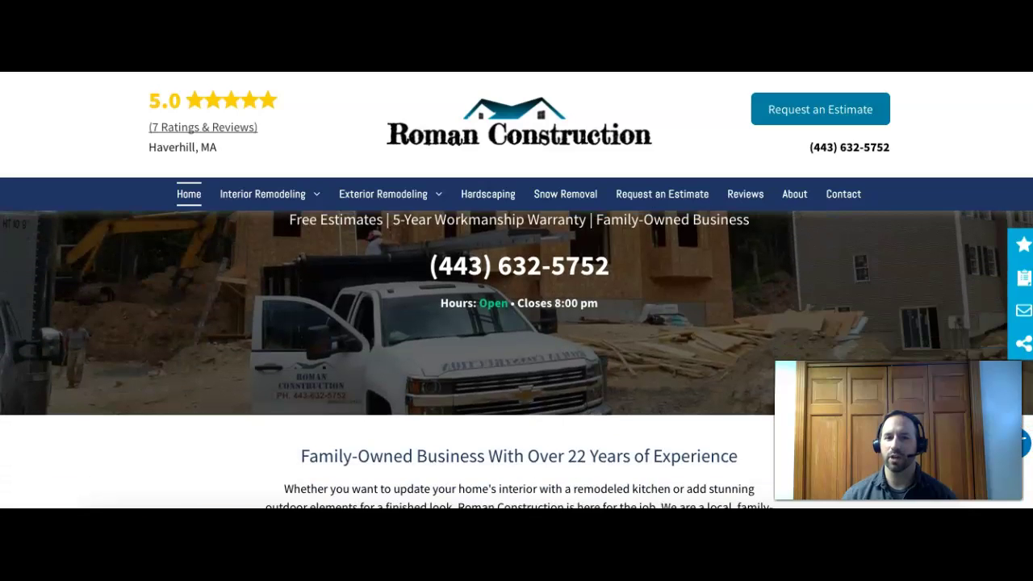
pyautogui.scroll(-3, 517, 359)
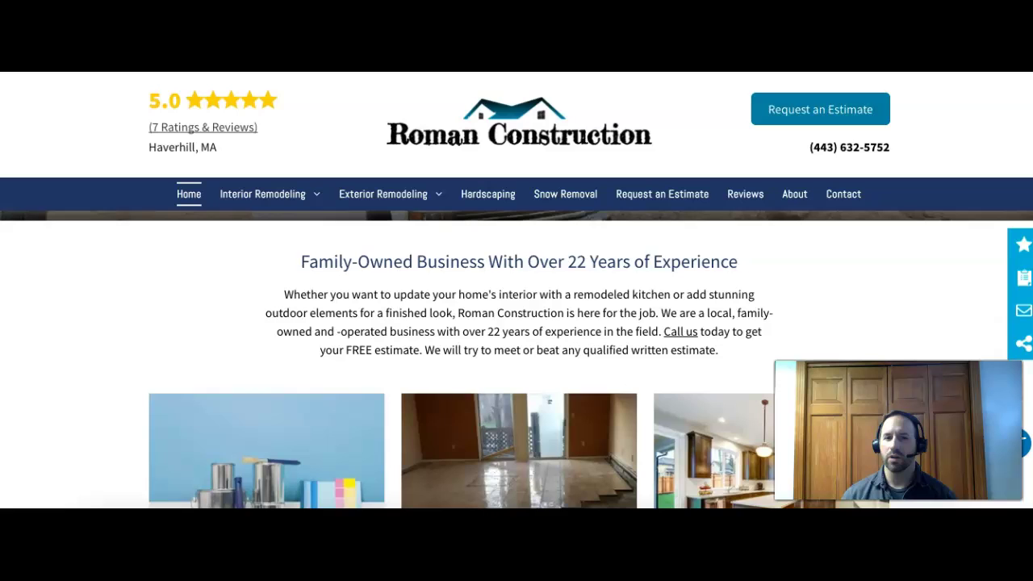
pyautogui.scroll(-1, 516, 359)
pyautogui.scroll(-3, 516, 360)
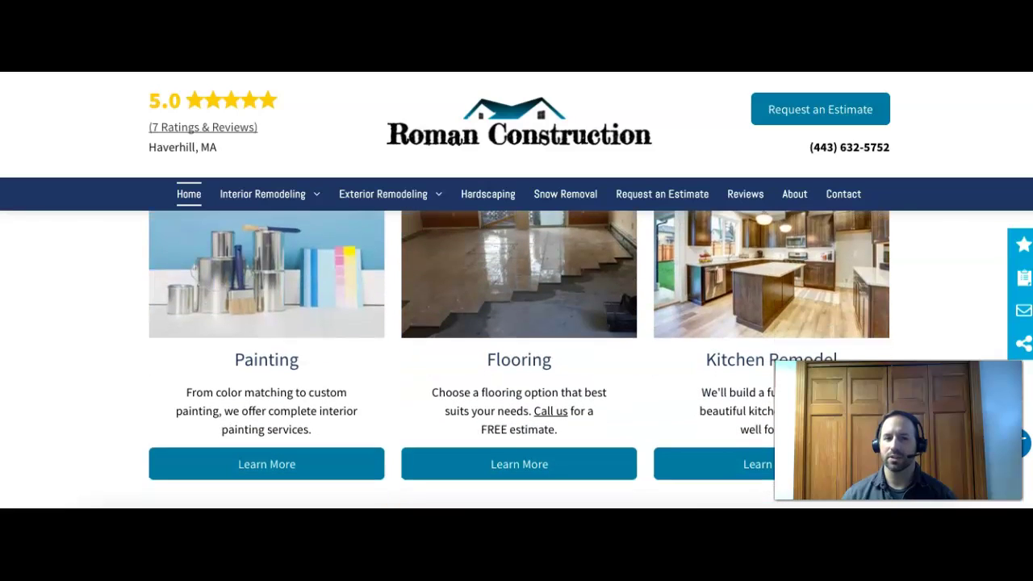
pyautogui.scroll(1, 517, 359)
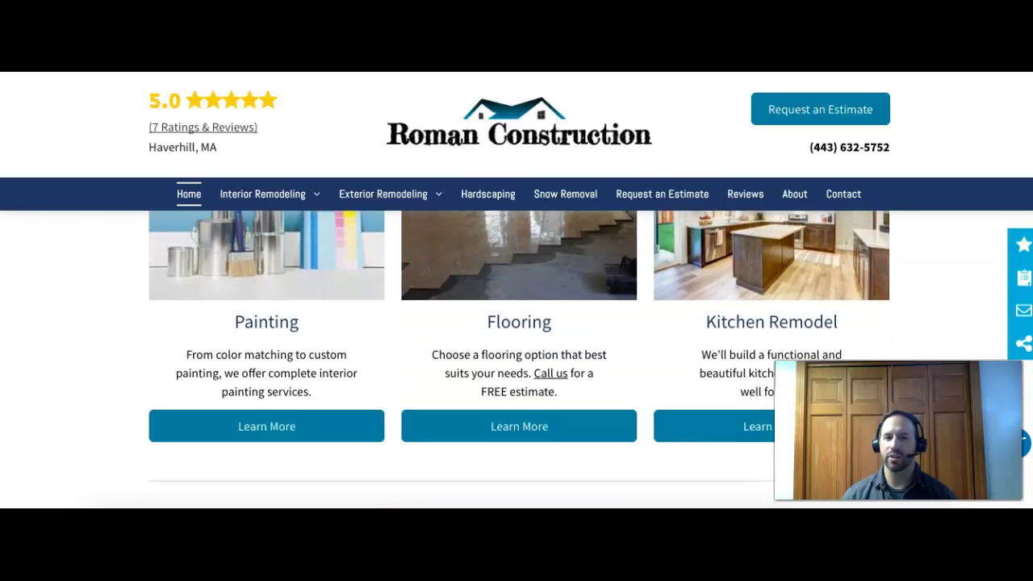
pyautogui.scroll(-4, 517, 360)
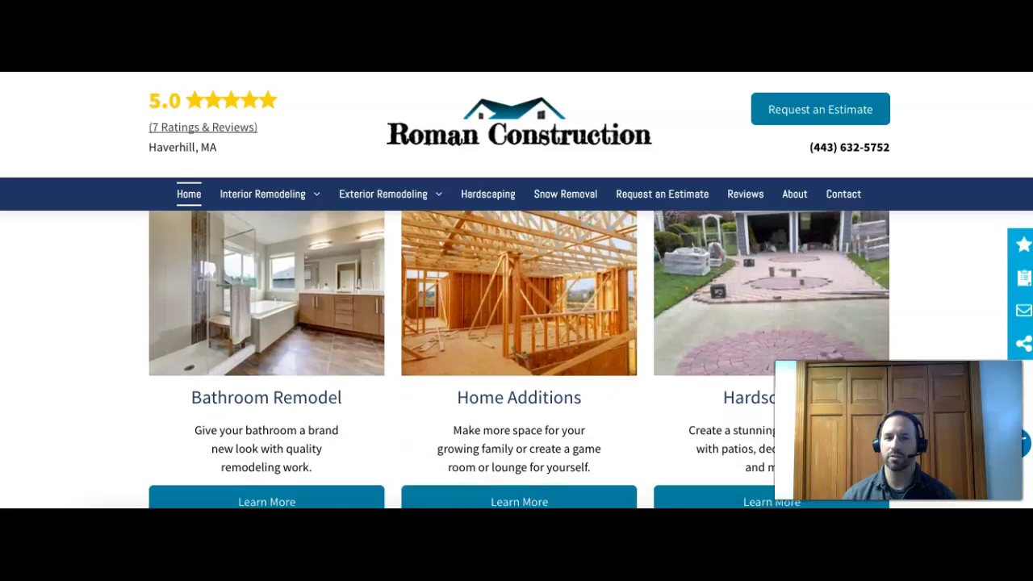
pyautogui.scroll(-7, 517, 359)
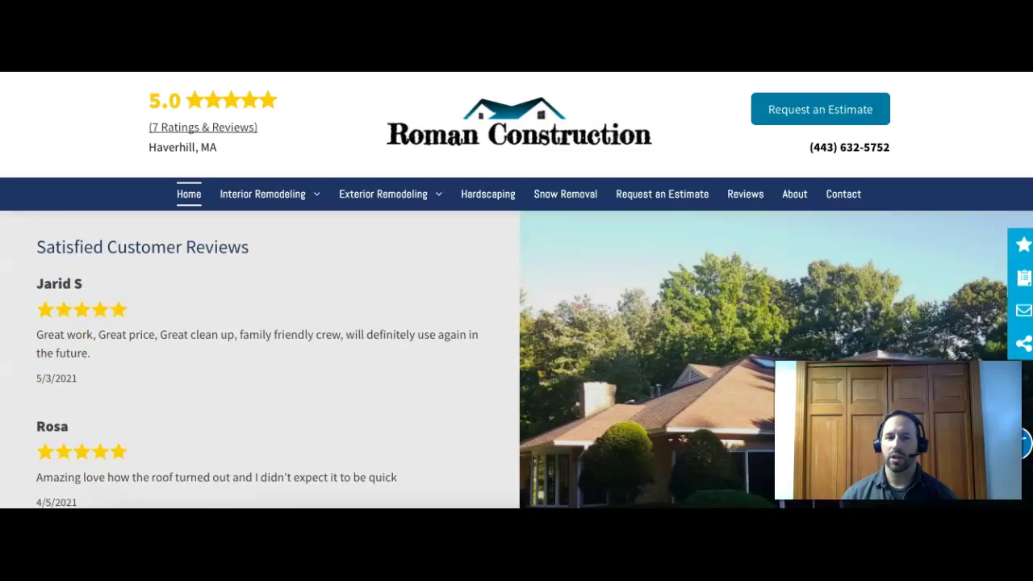
pyautogui.scroll(-5, 516, 359)
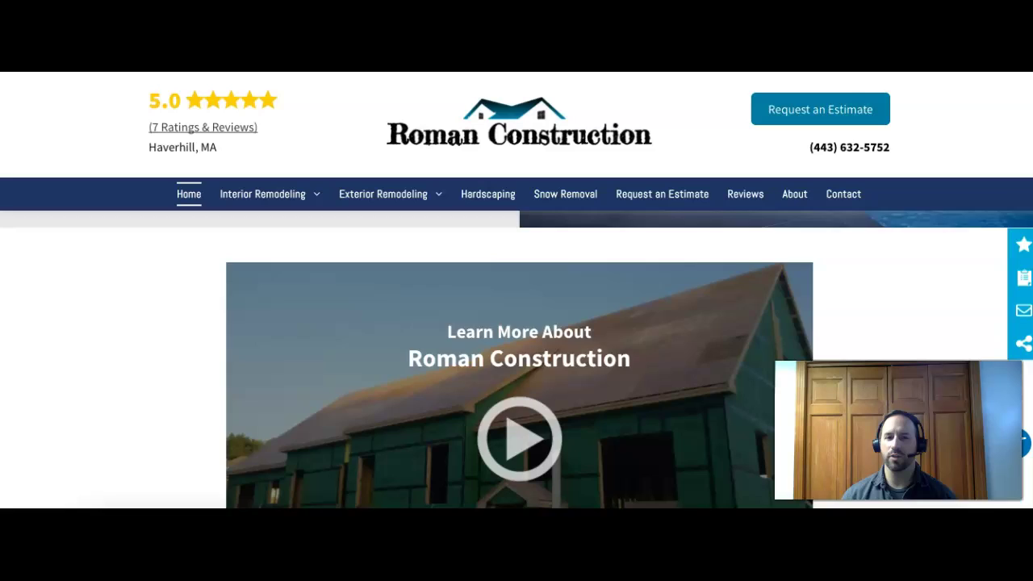
pyautogui.scroll(-3, 517, 360)
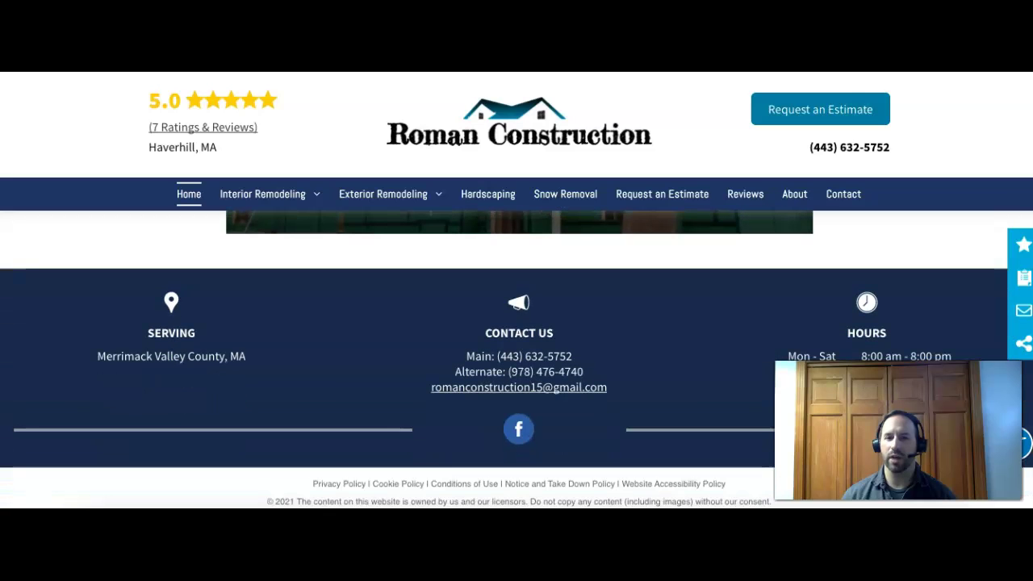
pyautogui.scroll(8, 1029, 321)
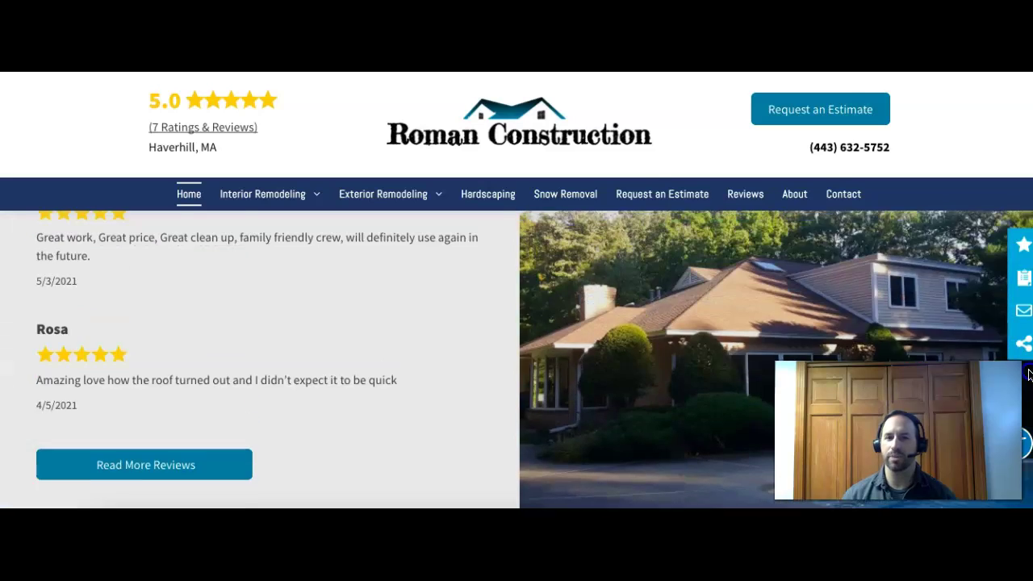
pyautogui.scroll(6, 1029, 320)
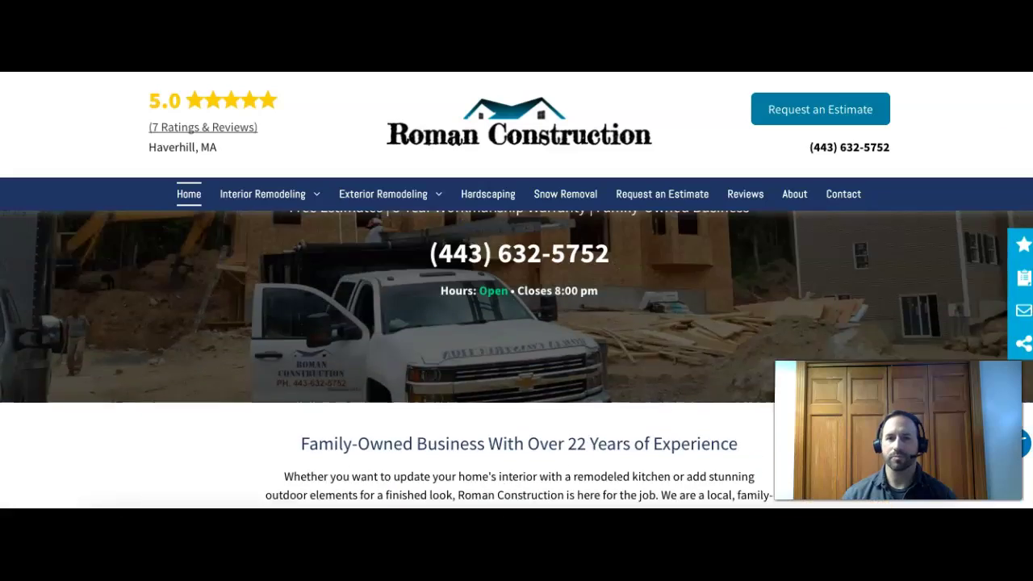
pyautogui.scroll(-8, 1029, 121)
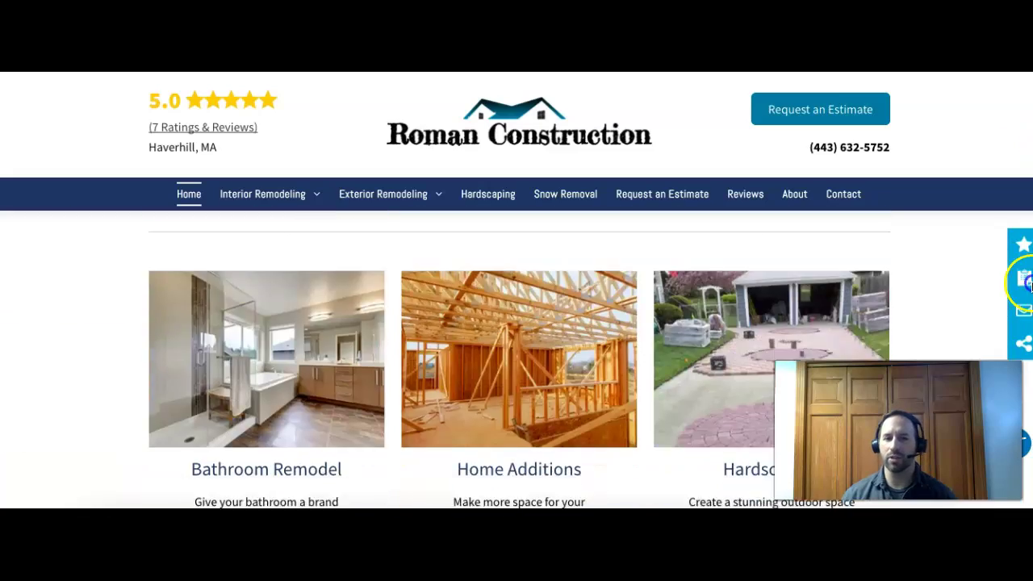
pyautogui.scroll(8, 1030, 386)
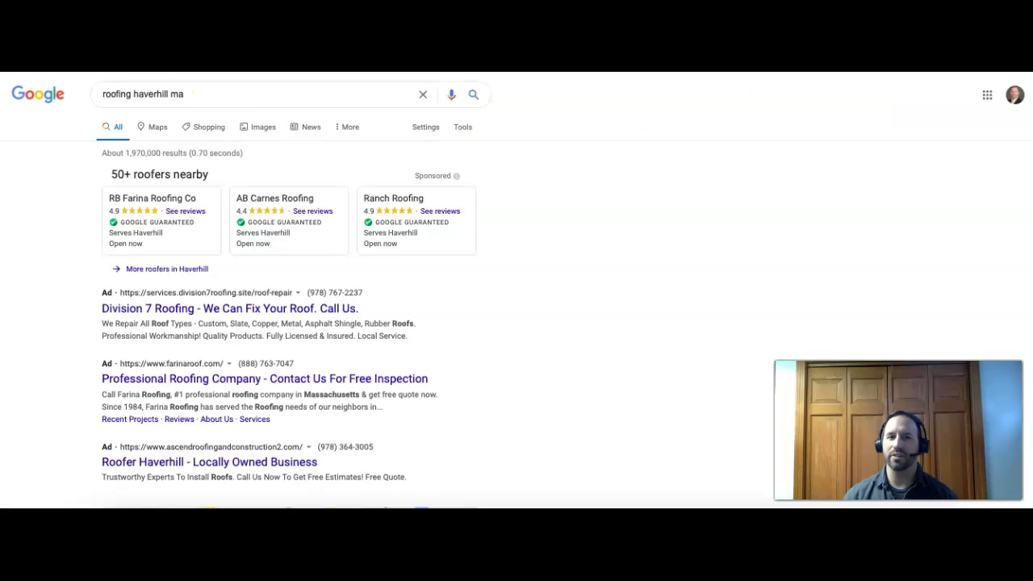
# - Examine the Google results for "roofing haverhill ma", covering the sponsored roofers, ads, map listings and organic results
pyautogui.moveTo(188, 95); pyautogui.dragTo(97, 94)
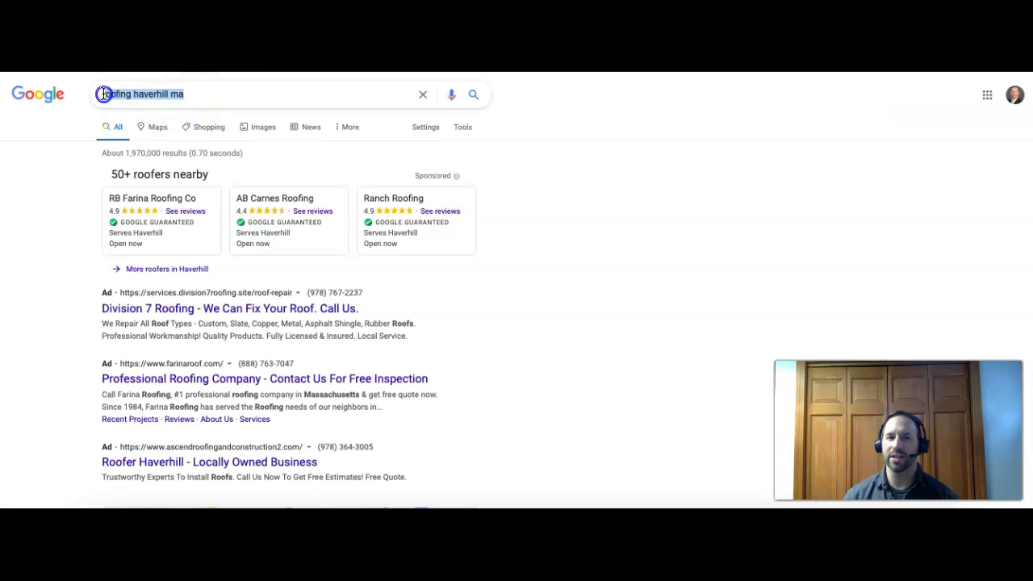
pyautogui.click(27, 171)
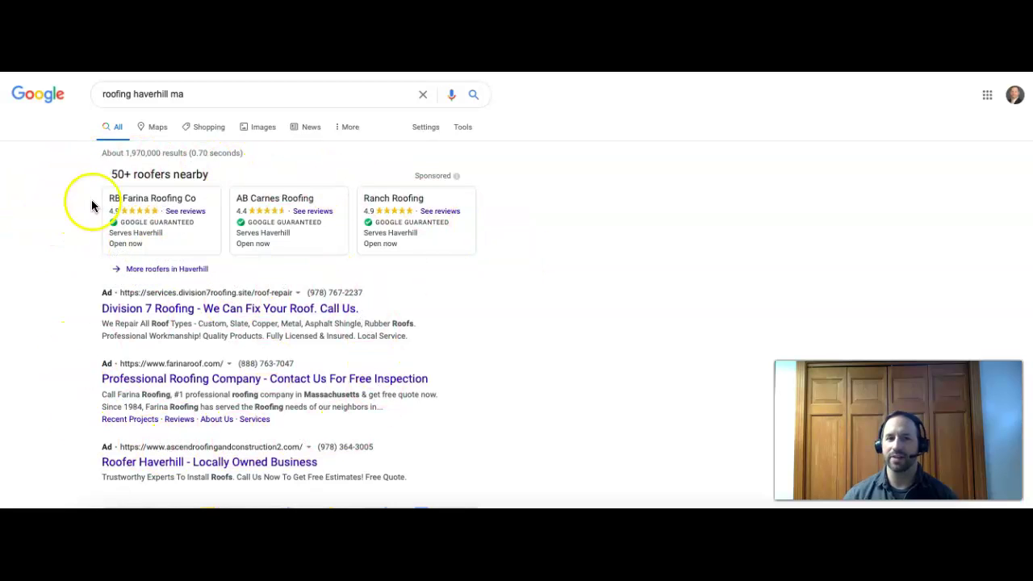
pyautogui.moveTo(205, 248)
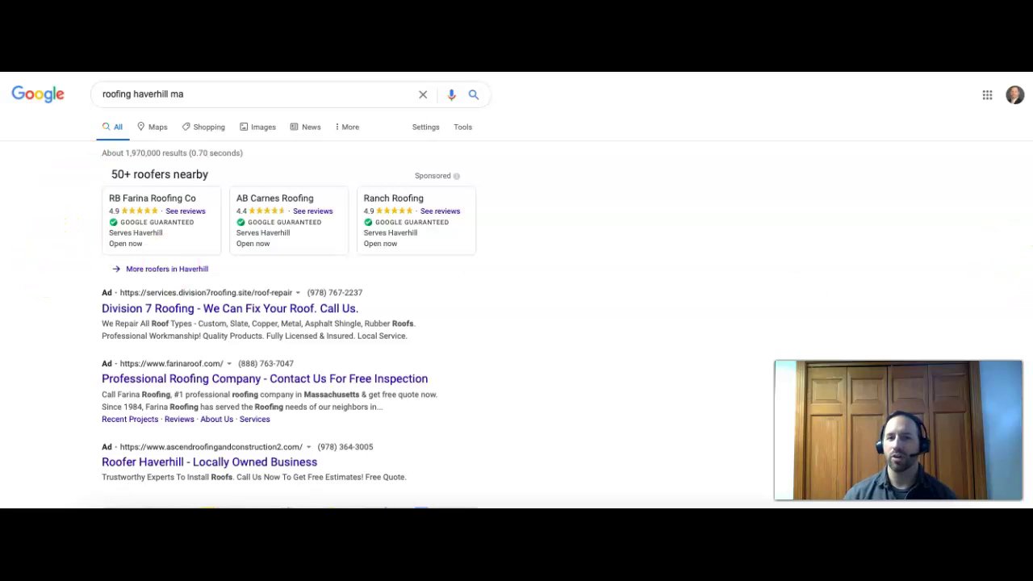
pyautogui.scroll(-5, 517, 294)
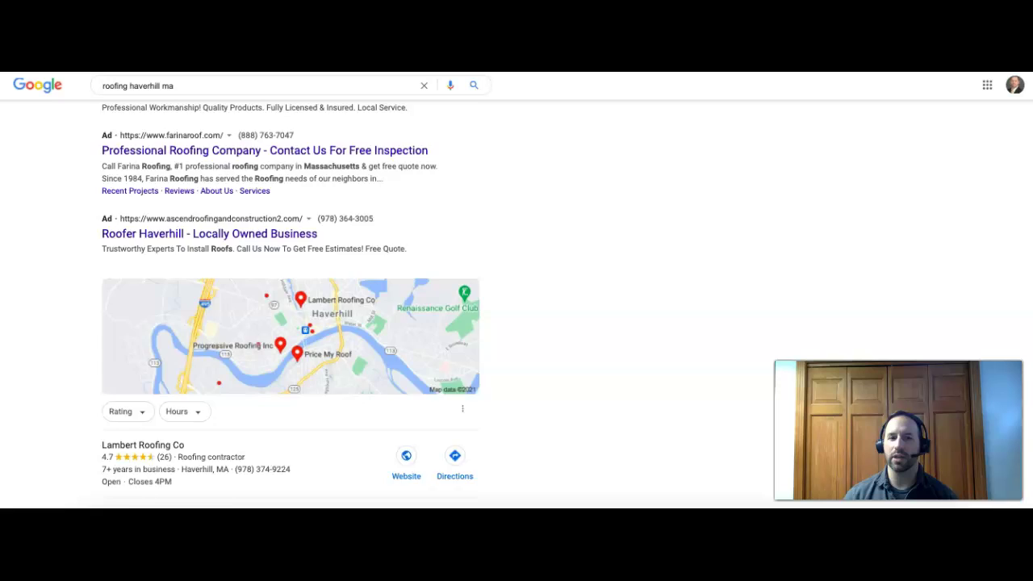
pyautogui.scroll(1, 290, 303)
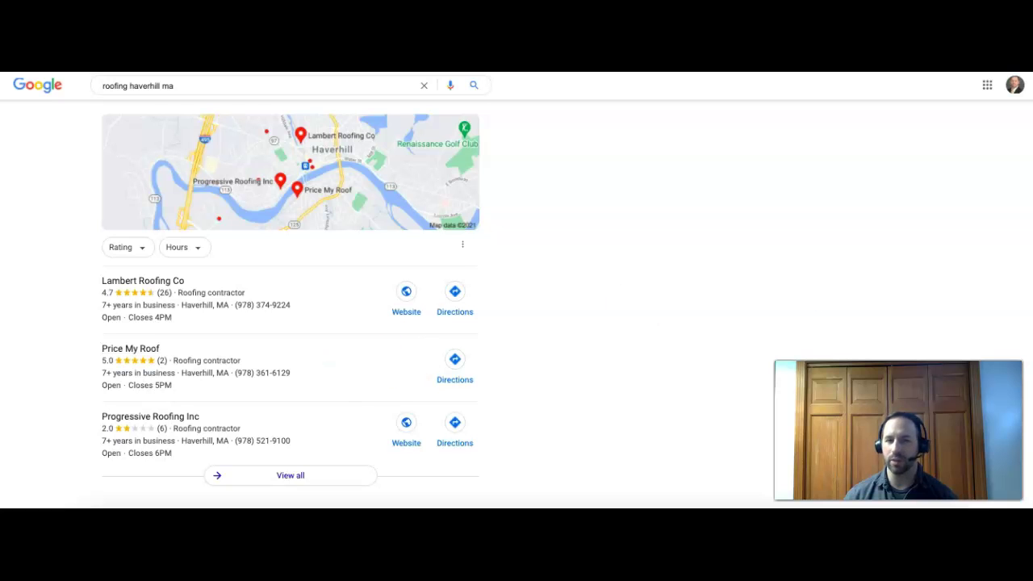
pyautogui.scroll(-5, 291, 303)
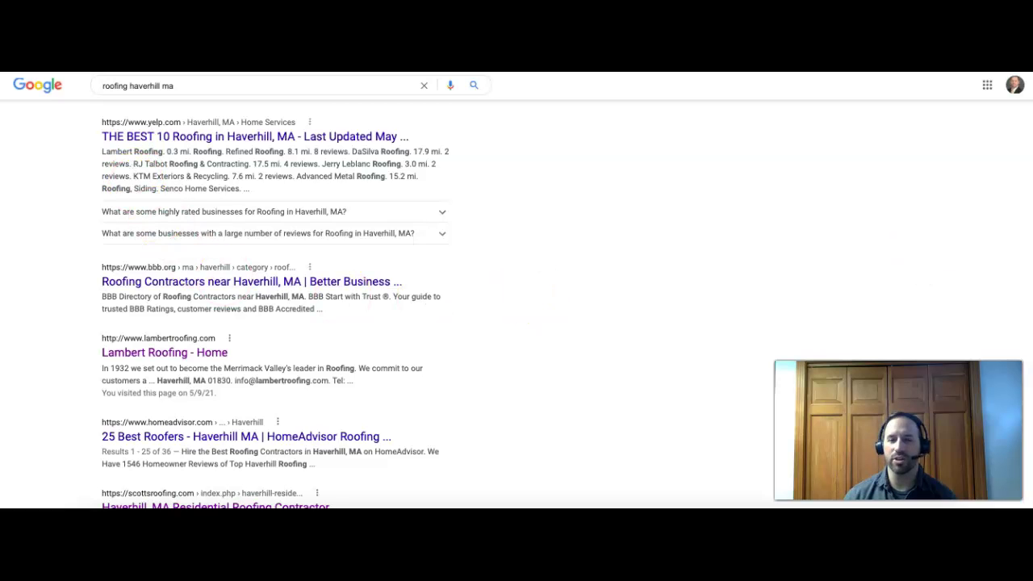
pyautogui.scroll(-5, 274, 307)
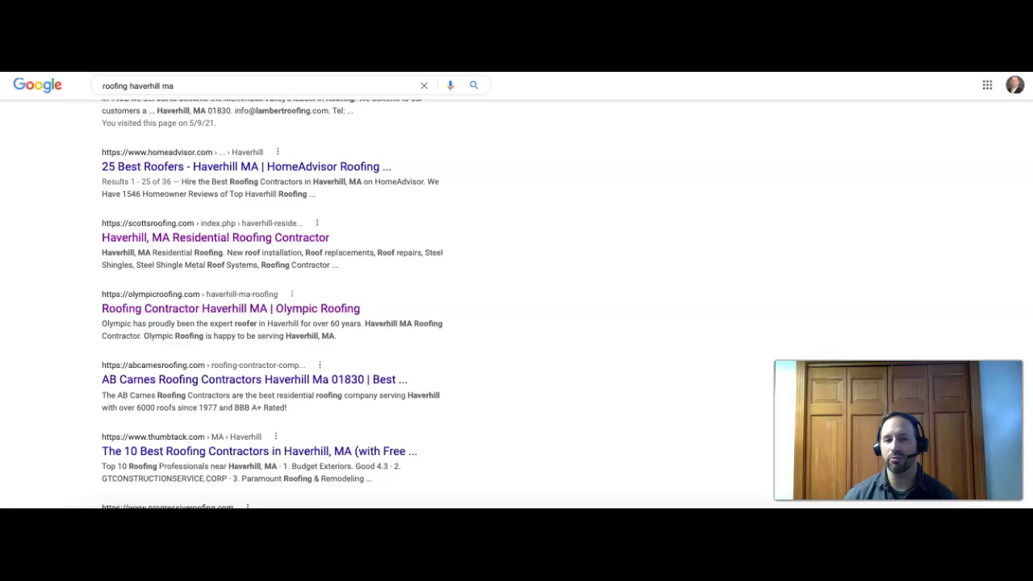
pyautogui.scroll(-4, 274, 307)
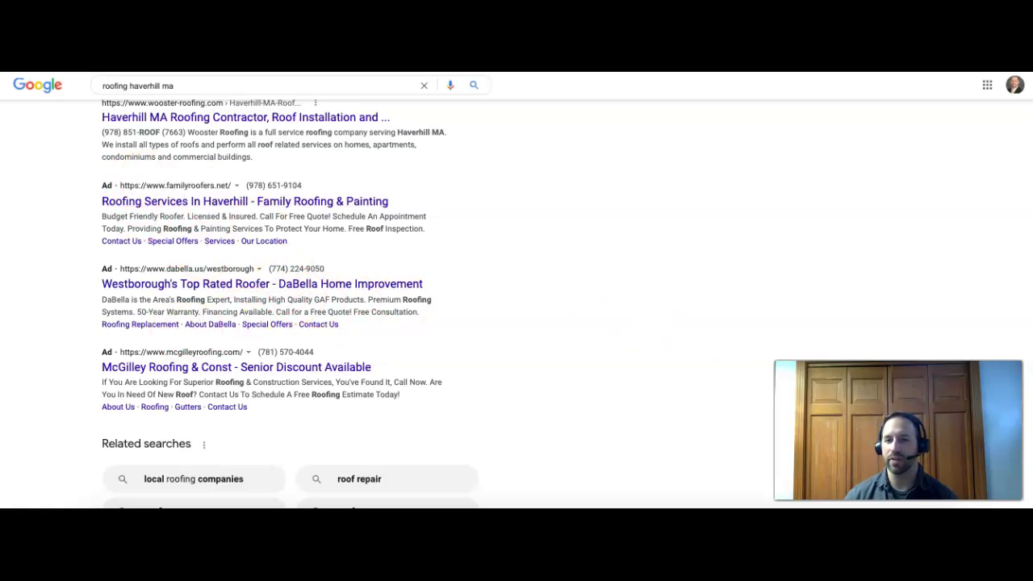
pyautogui.scroll(6, 508, 303)
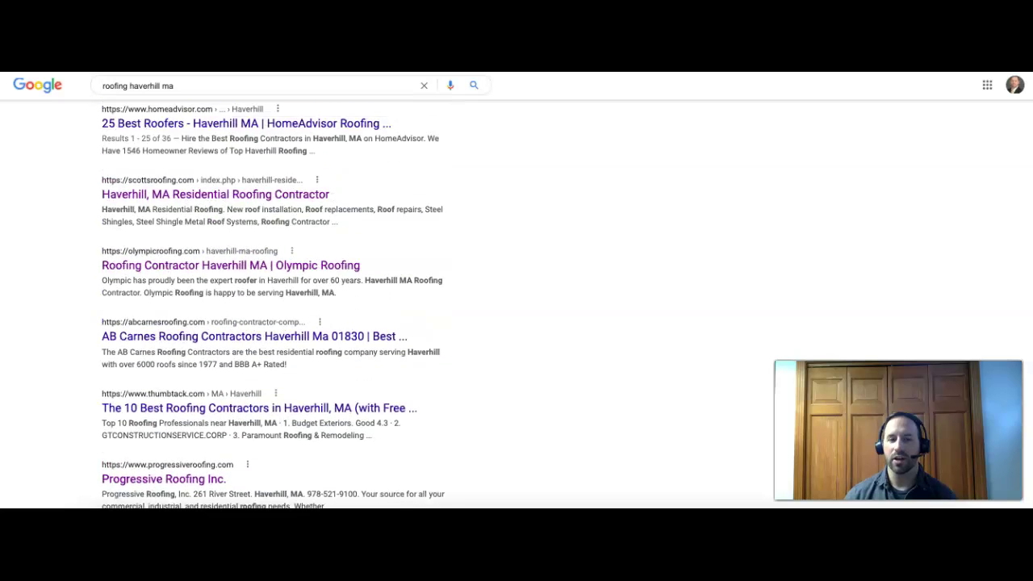
pyautogui.scroll(5, 273, 303)
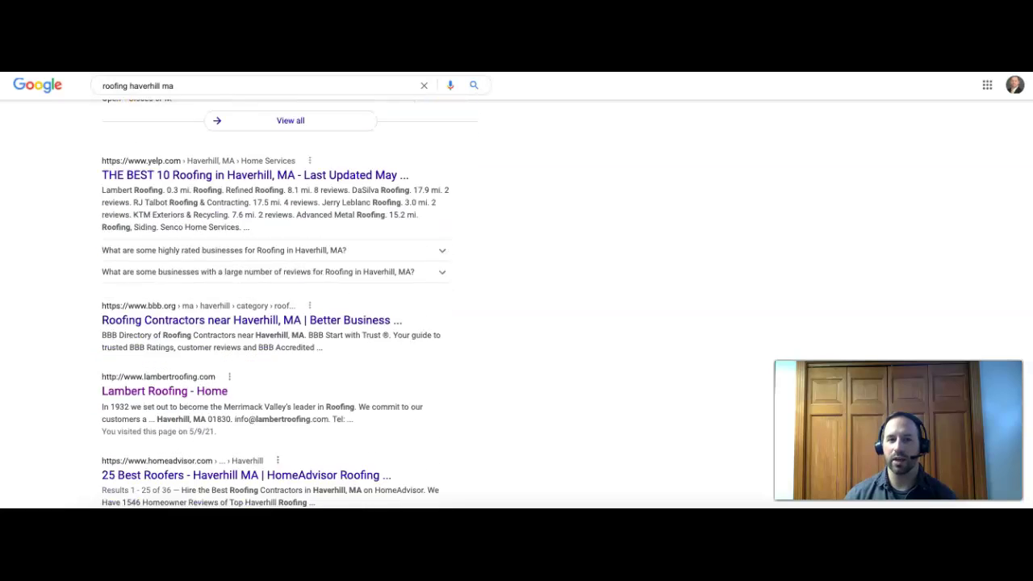
pyautogui.scroll(-1, 290, 304)
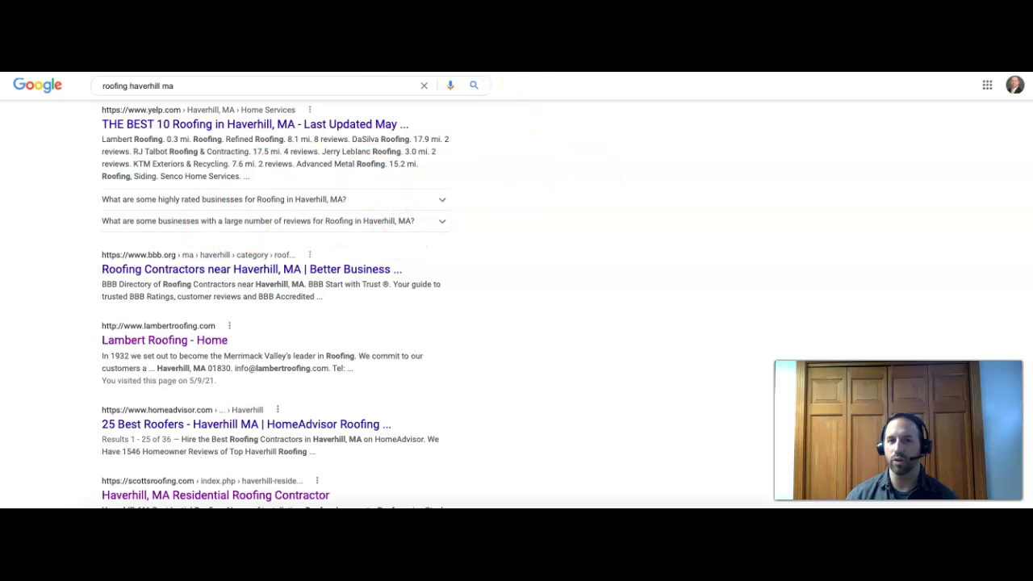
pyautogui.click(460, 61)
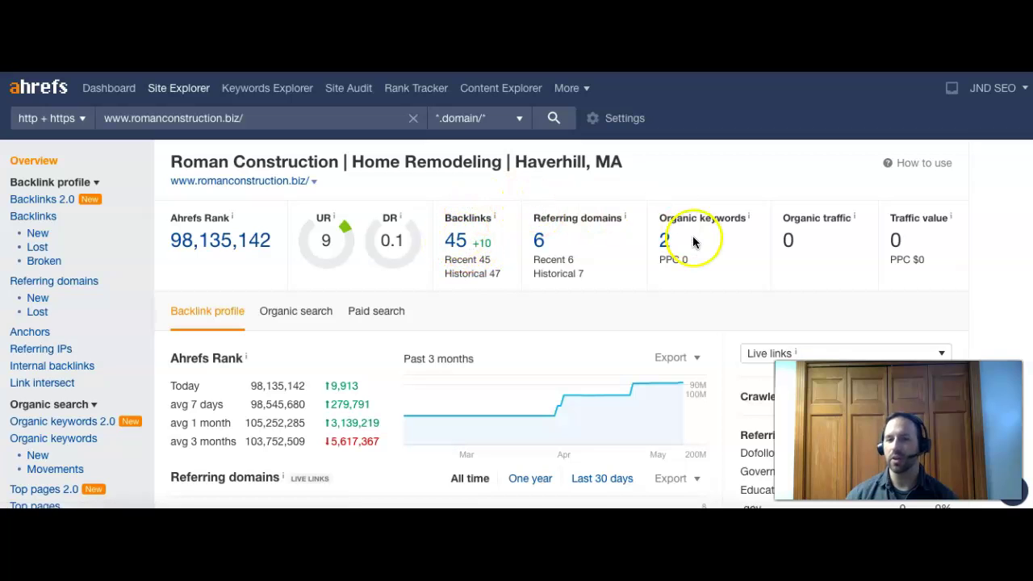
pyautogui.doubleClick(671, 240)
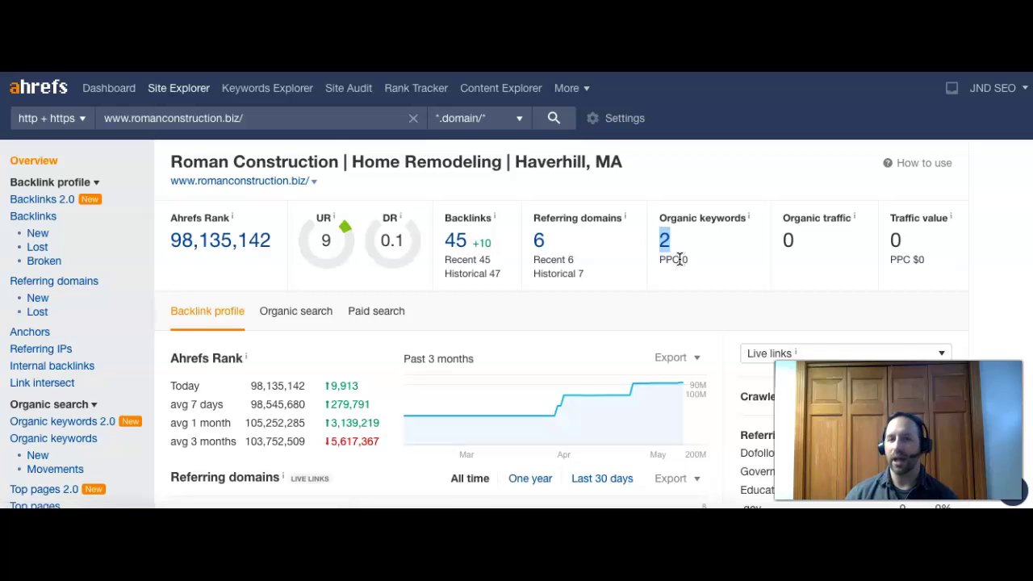
pyautogui.click(678, 251)
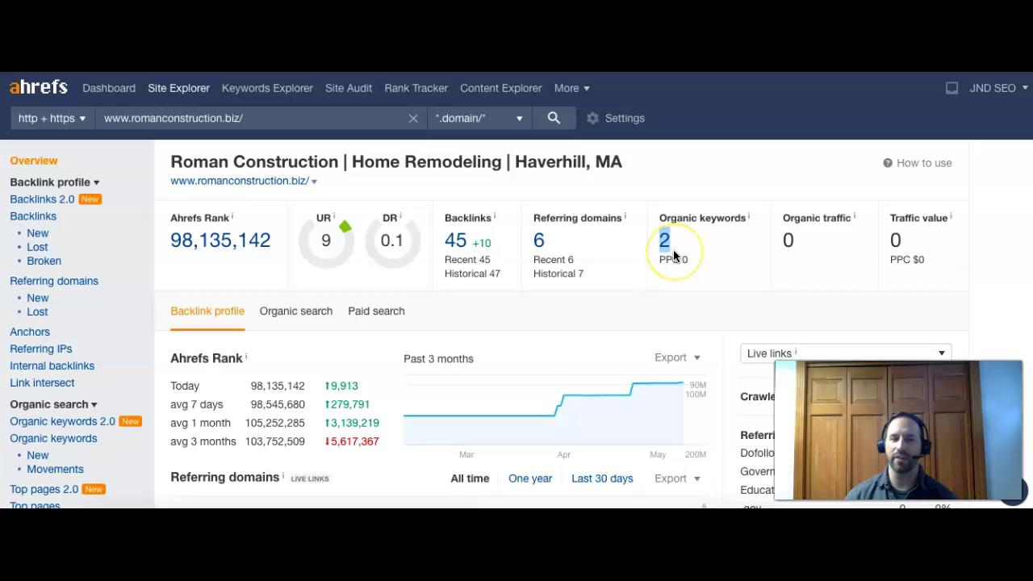
pyautogui.click(676, 252)
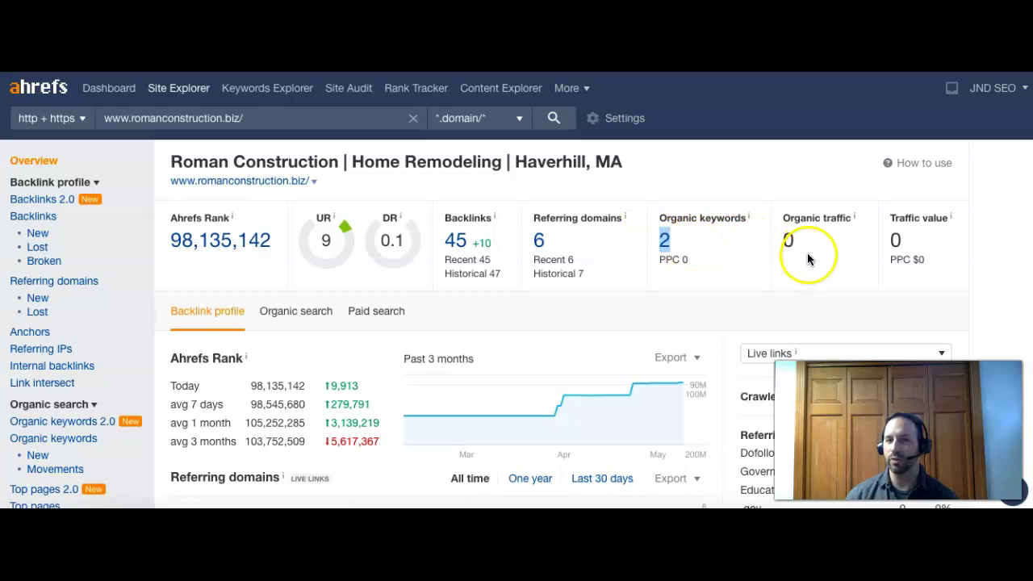
pyautogui.doubleClick(784, 240)
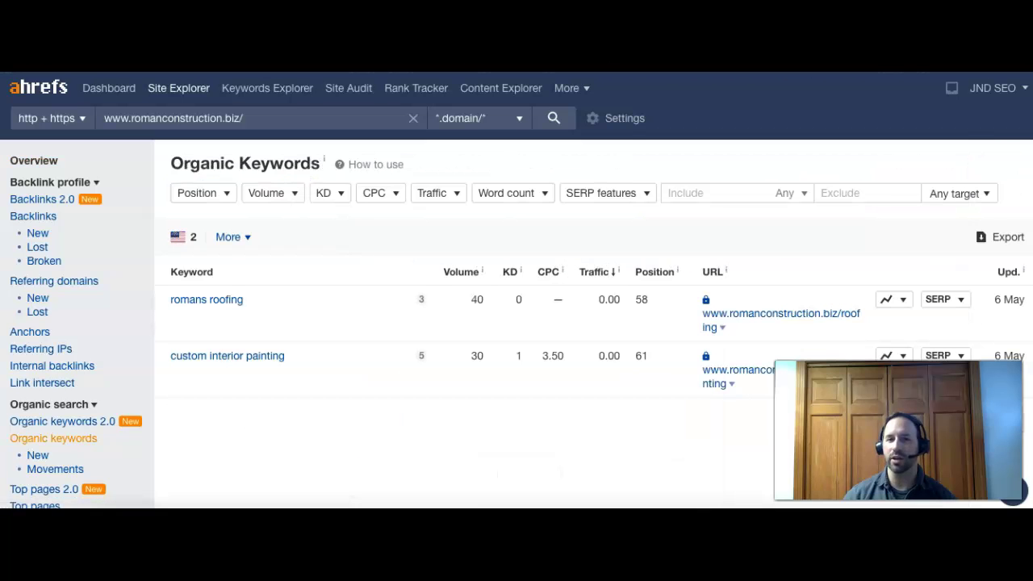
# - Examine the search volume and ranking positions of "romans roofing" and "custom interior painting" in the organic keywords report
pyautogui.scroll(-1, 517, 290)
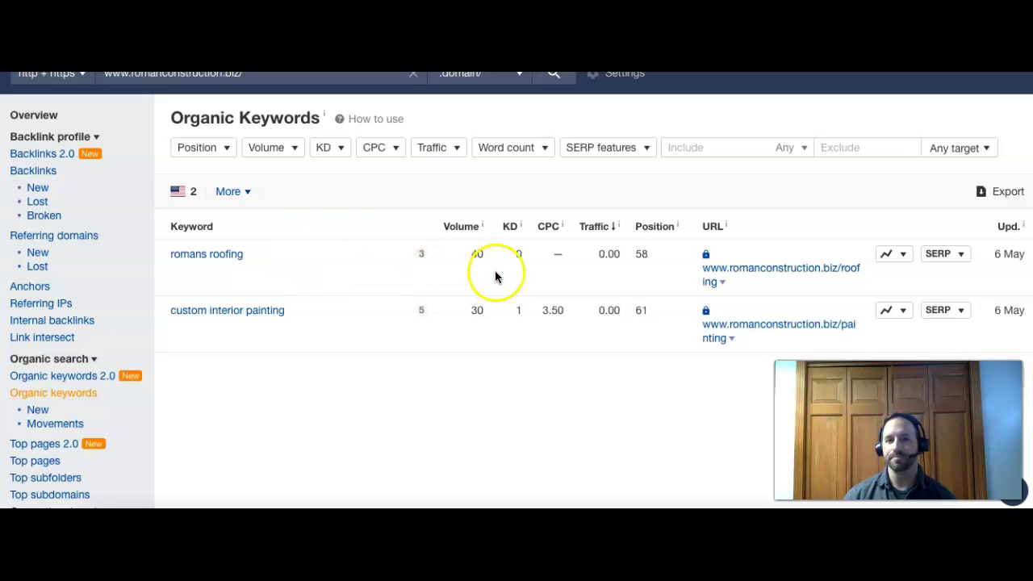
pyautogui.doubleClick(473, 255)
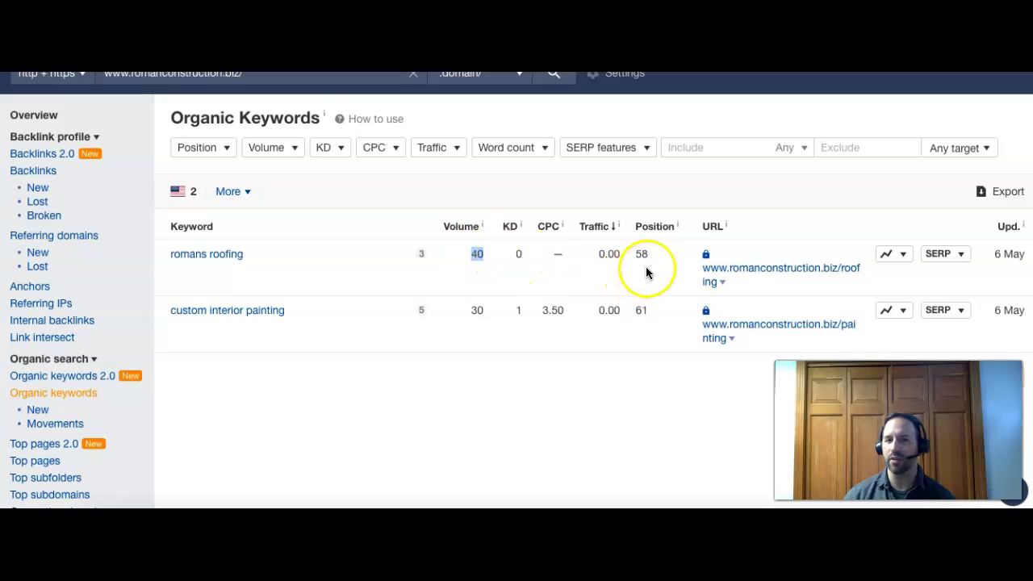
pyautogui.moveTo(652, 257); pyautogui.dragTo(636, 255)
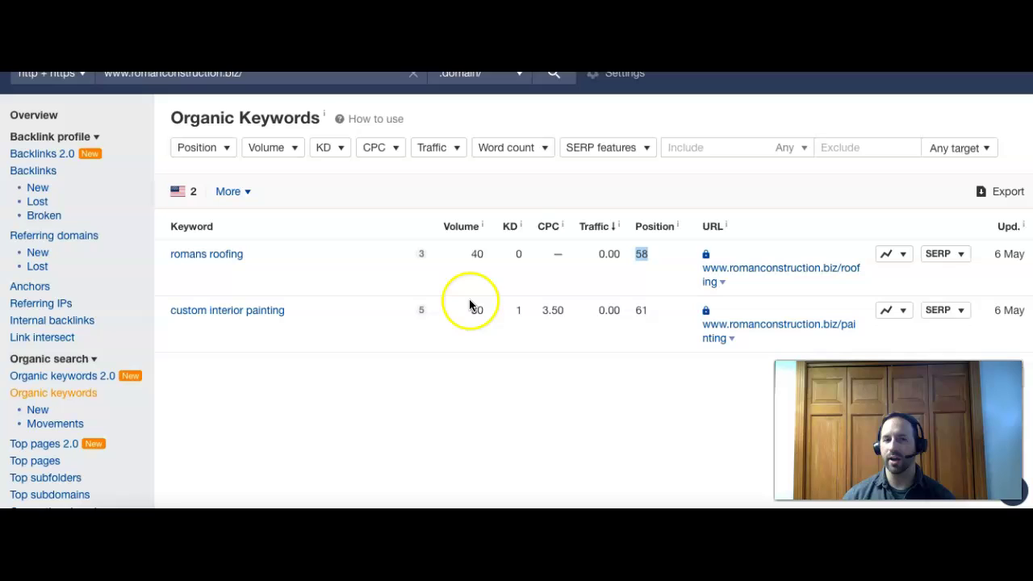
pyautogui.doubleClick(640, 310)
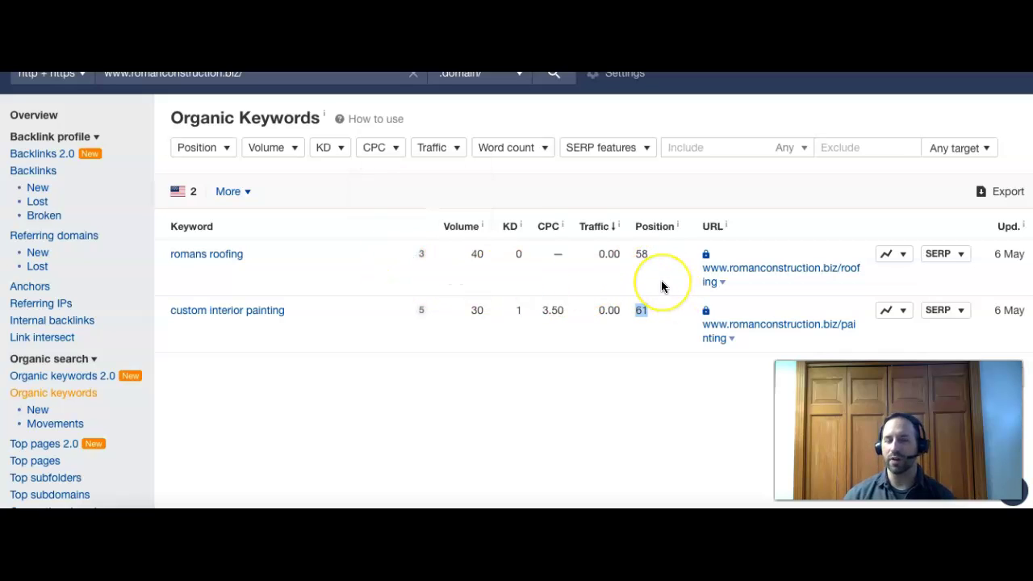
pyautogui.click(666, 281)
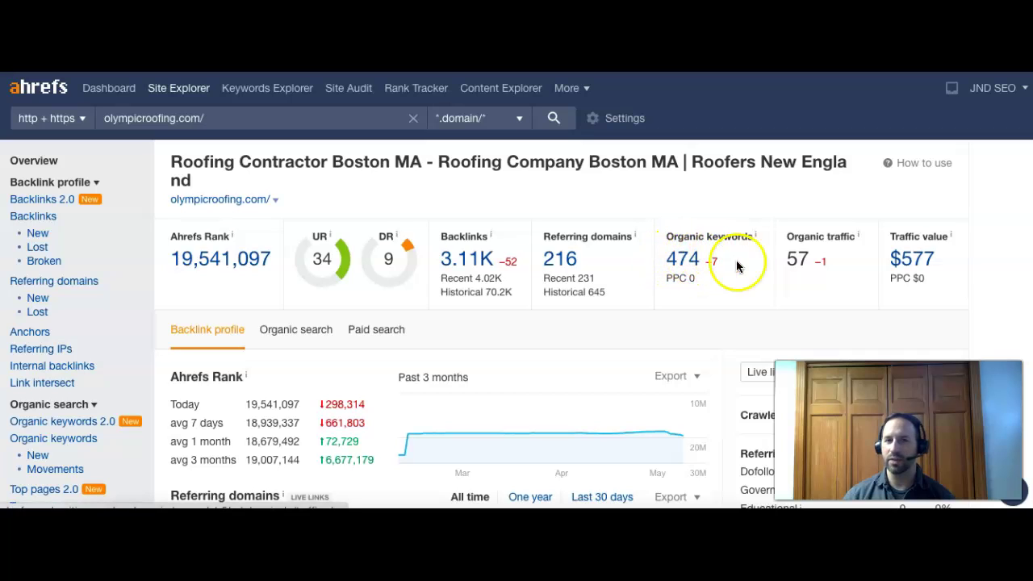
# - Check the organic traffic of the competitor olympicroofing.com in its site overview and open its organic keywords report
pyautogui.moveTo(829, 263); pyautogui.dragTo(795, 260)
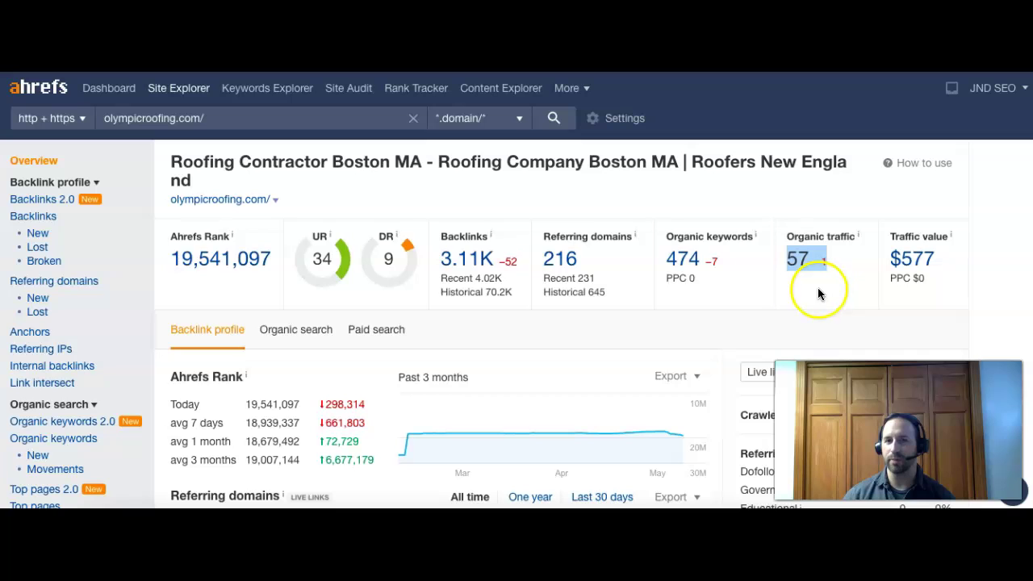
pyautogui.click(683, 262)
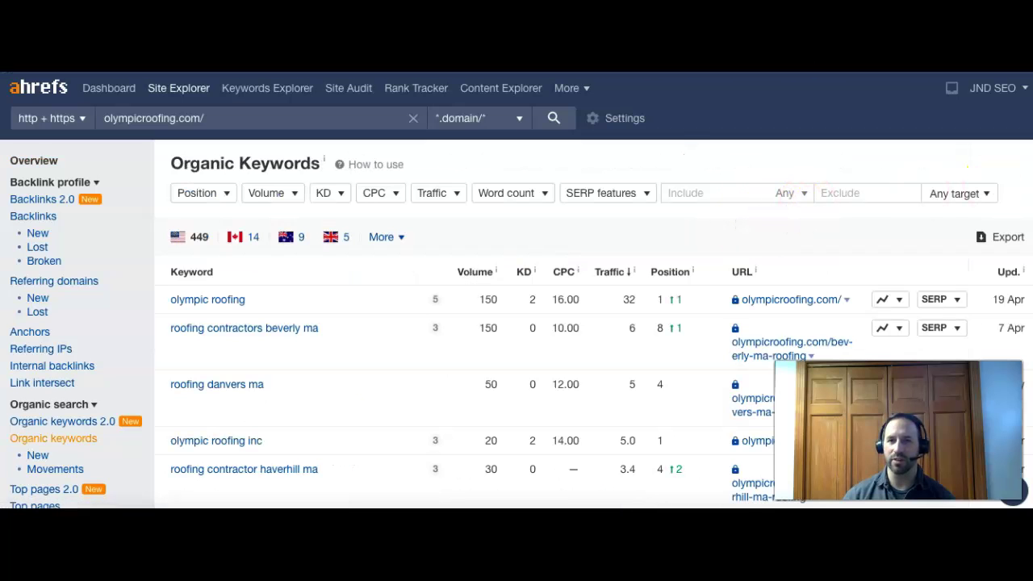
# - Examine the search volume and ranking position of "roofing contractors beverly ma" in olympicroofing.com's organic keywords and return to the Roman Construction homepage
pyautogui.scroll(-3, 505, 119)
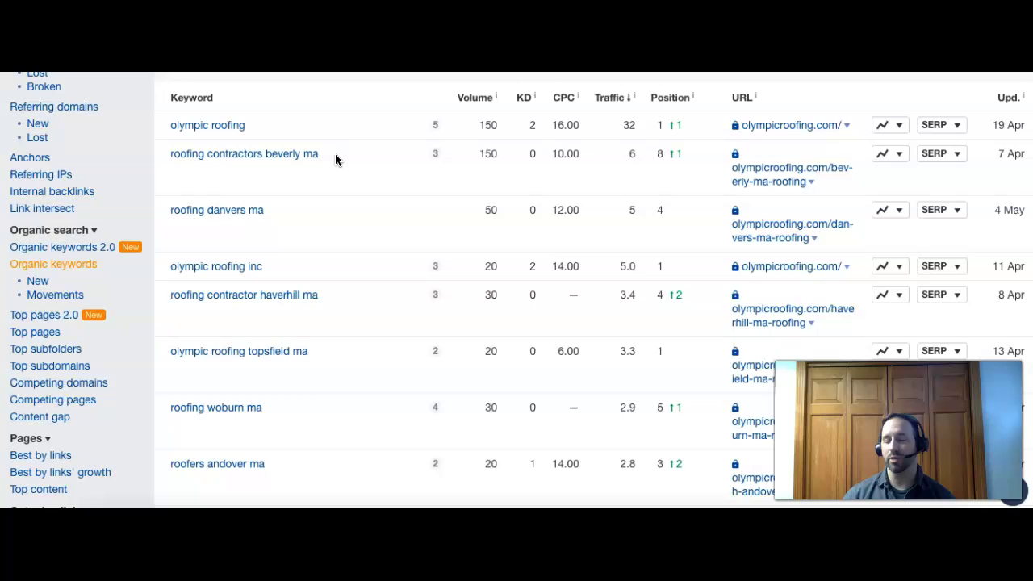
pyautogui.moveTo(322, 154); pyautogui.dragTo(168, 154)
pyautogui.rightClick(264, 206)
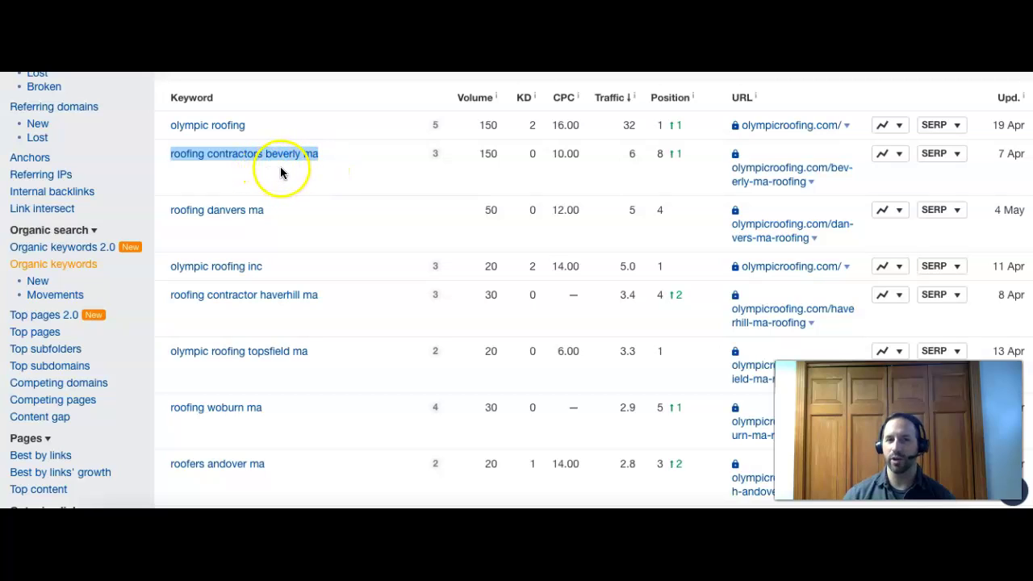
pyautogui.click(503, 159)
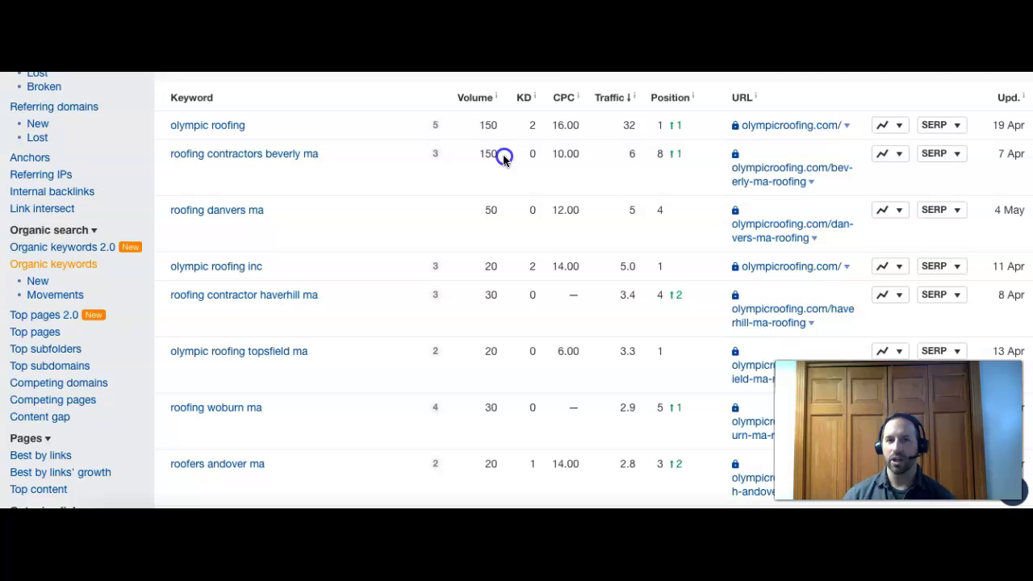
pyautogui.moveTo(503, 159); pyautogui.dragTo(475, 155)
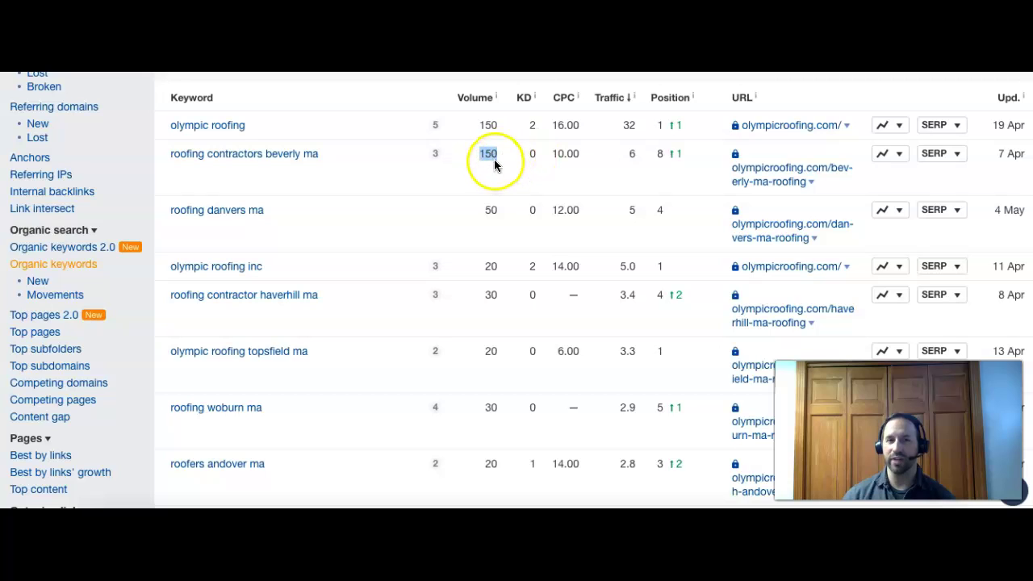
pyautogui.click(656, 154)
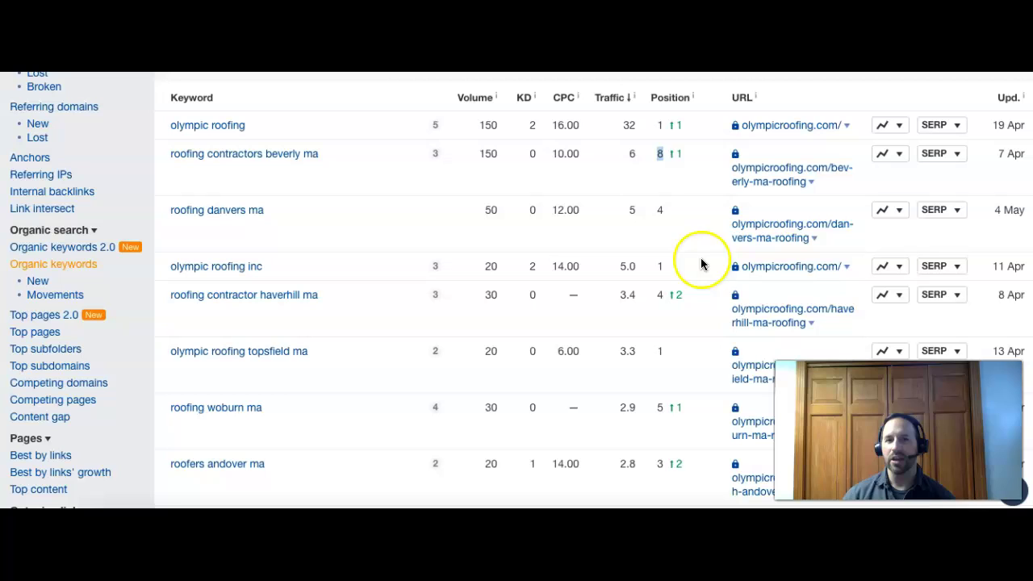
pyautogui.click(697, 178)
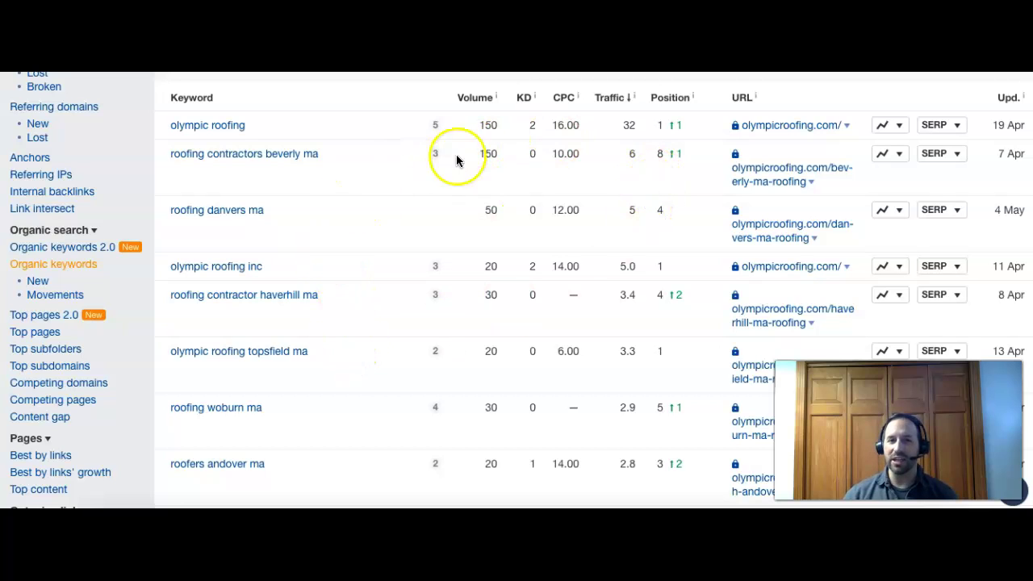
pyautogui.doubleClick(481, 153)
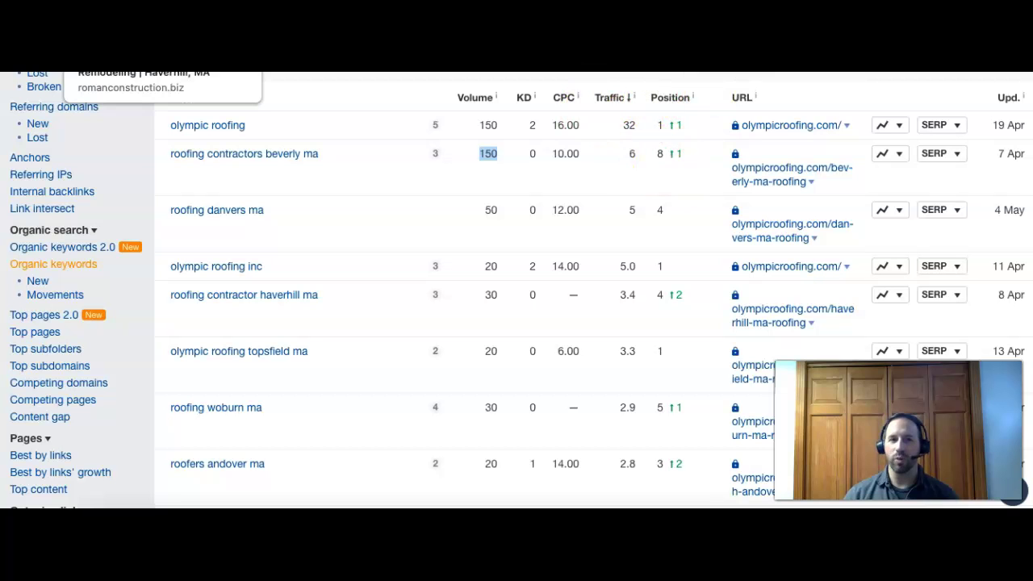
pyautogui.click(130, 56)
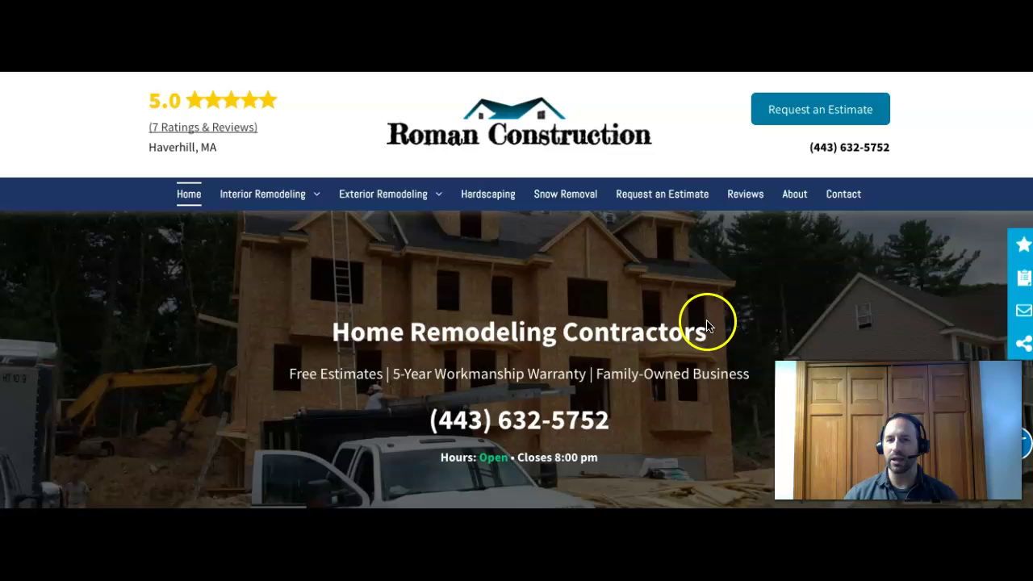